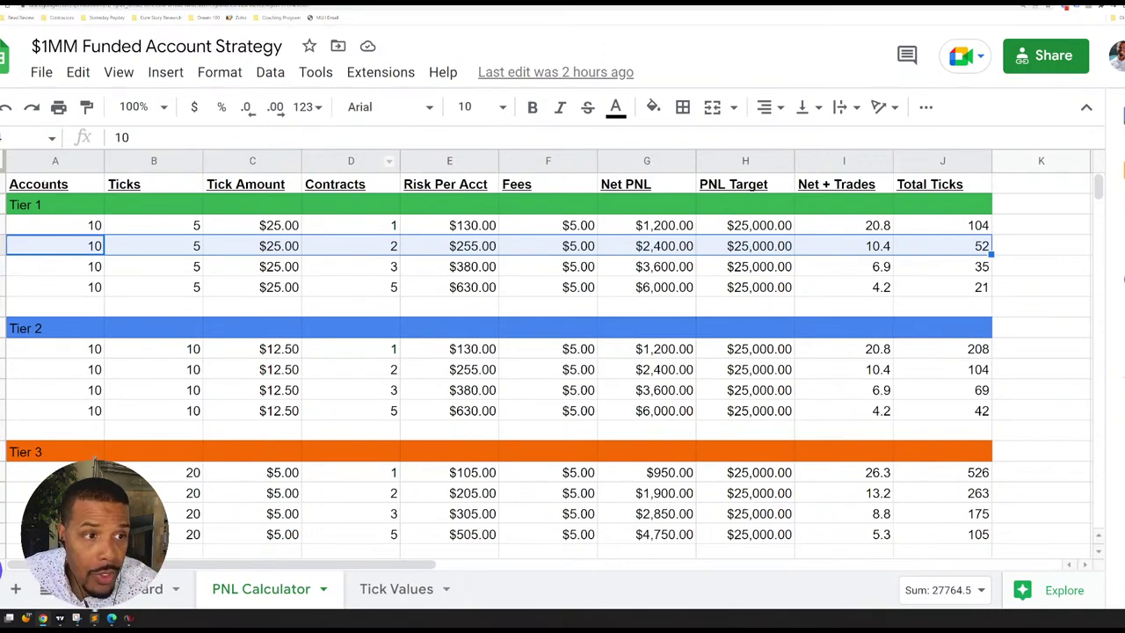
# - Examine the Accounts column and the Ticks values for Tier 1, Tier 2 and Tier 3
pyautogui.click(46, 183)
pyautogui.click(48, 167)
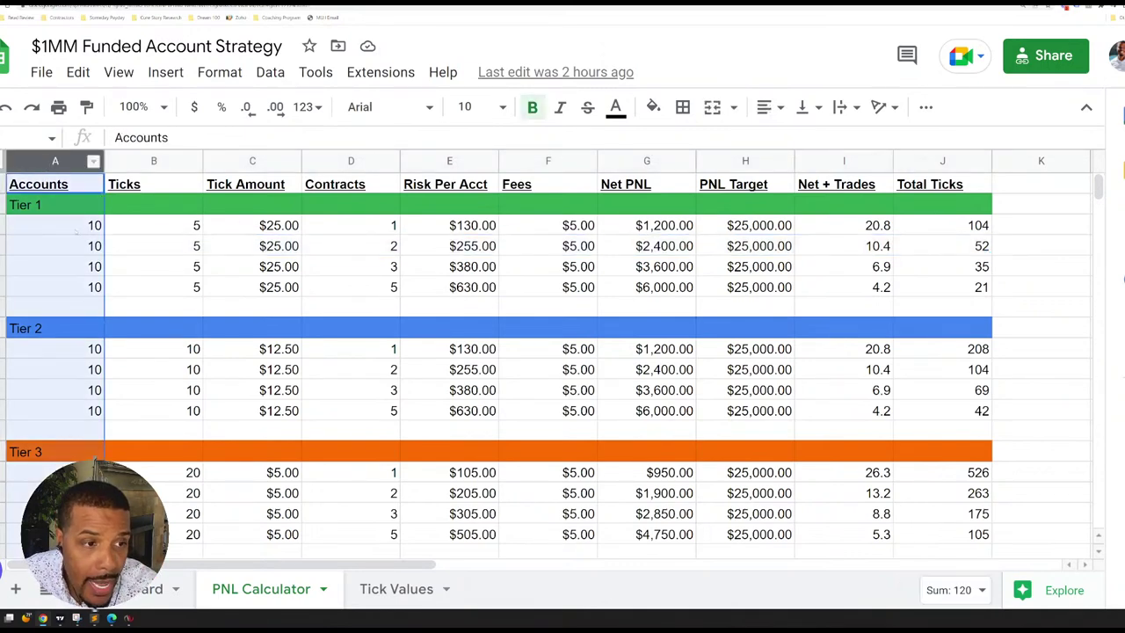
pyautogui.click(58, 264)
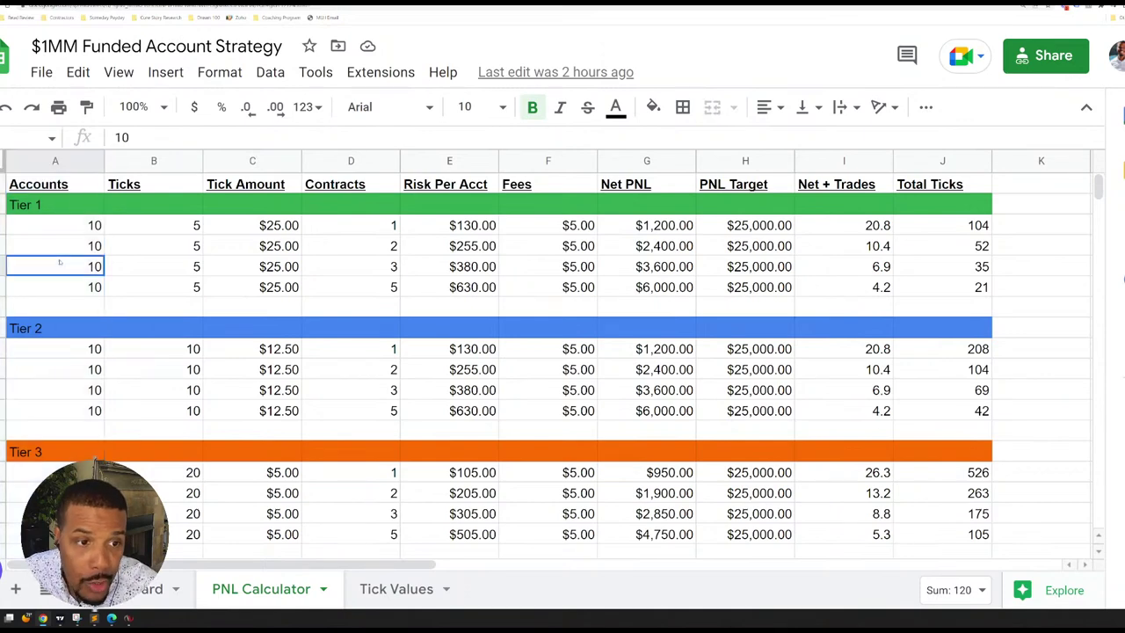
pyautogui.moveTo(156, 225); pyautogui.dragTo(154, 285)
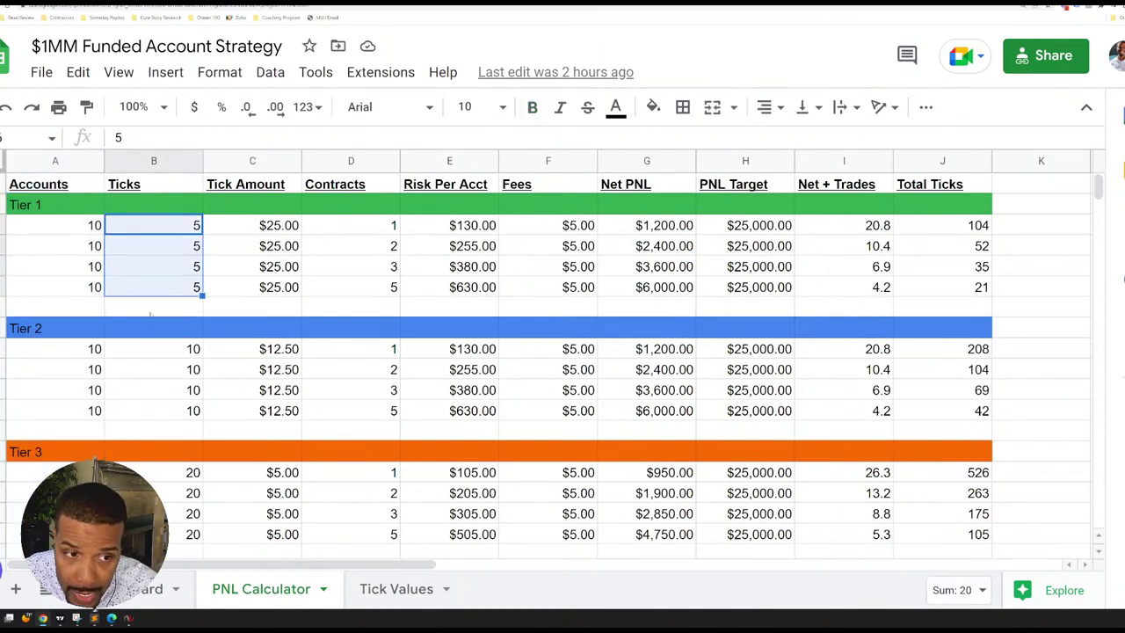
pyautogui.moveTo(154, 349); pyautogui.dragTo(154, 410)
pyautogui.moveTo(153, 472); pyautogui.dragTo(154, 534)
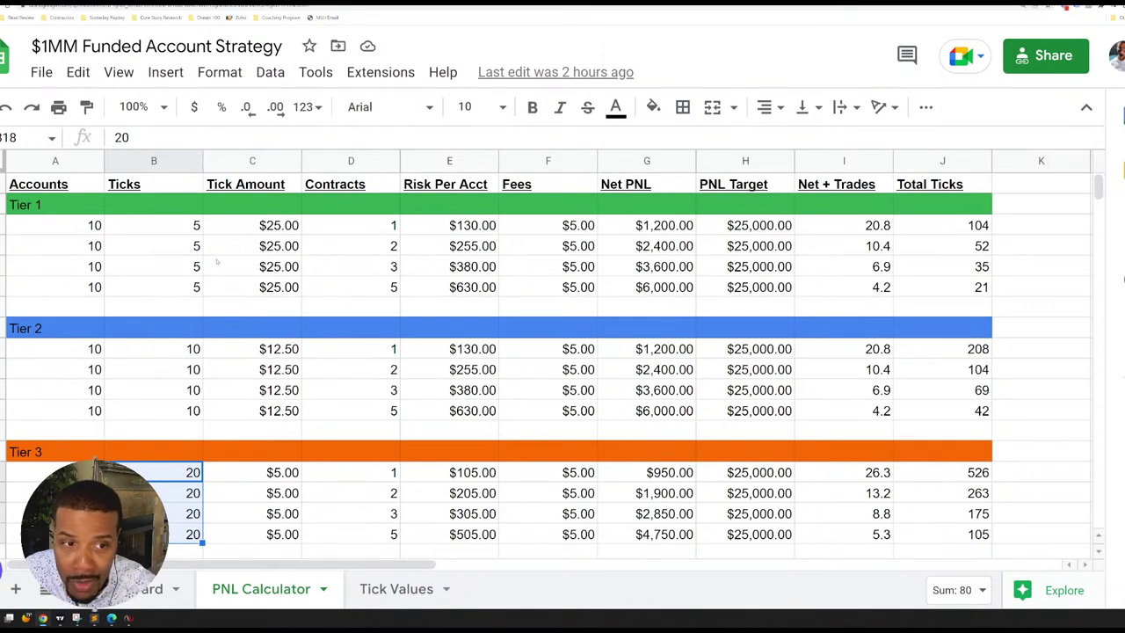
# - Review the two-contract Tier 1 row cell by cell, from ticks and tick amount through to Net + Trades
pyautogui.click(250, 245)
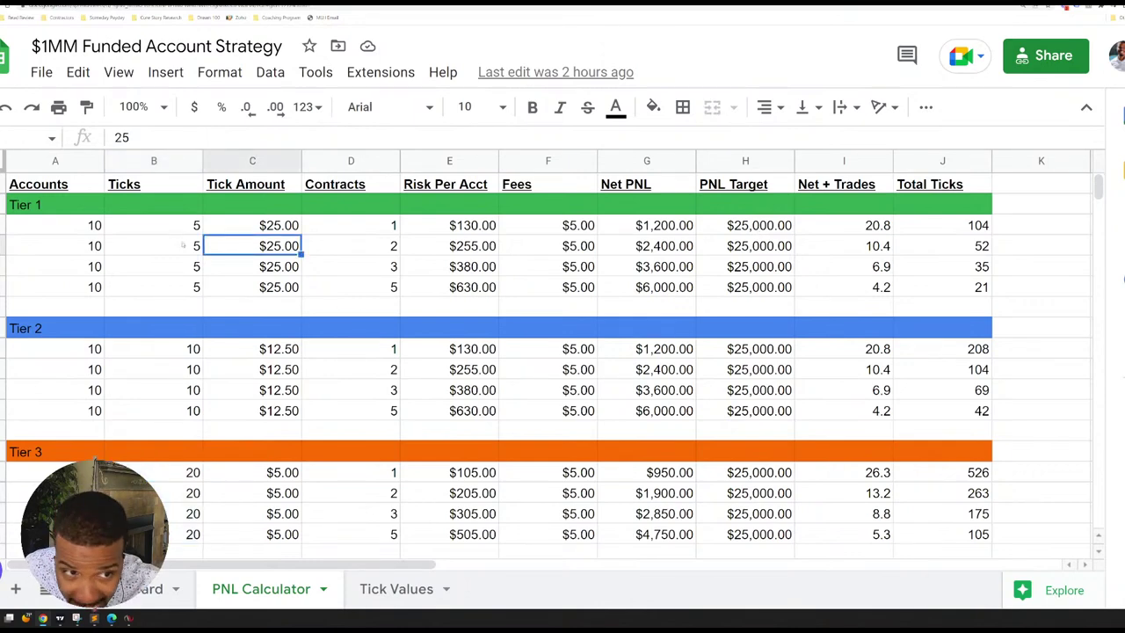
pyautogui.click(188, 246)
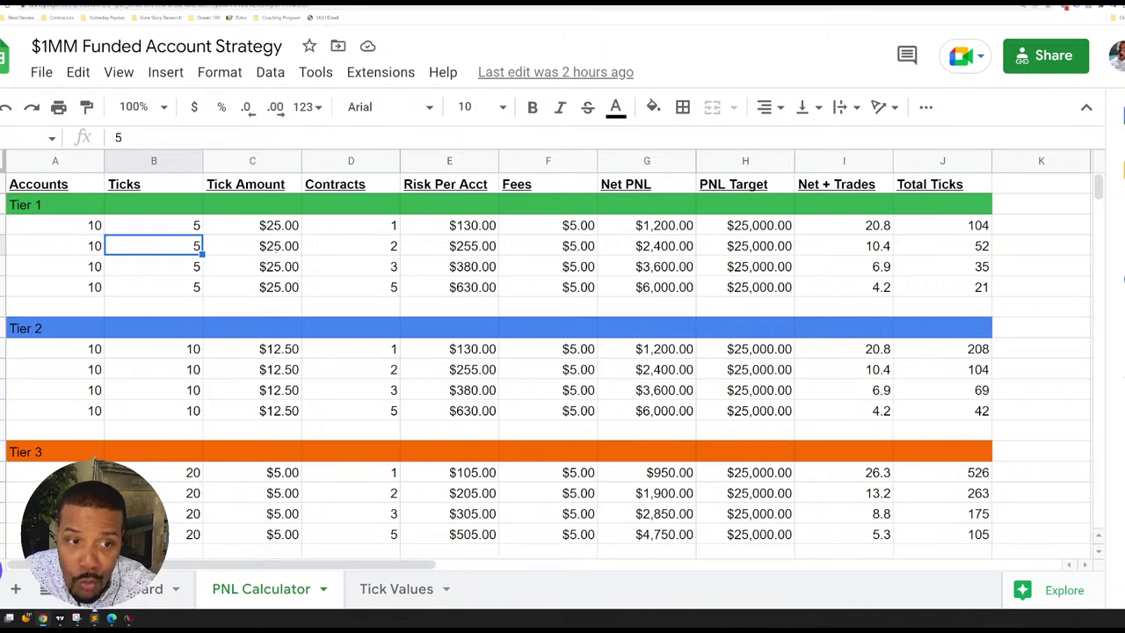
pyautogui.click(276, 248)
pyautogui.click(360, 246)
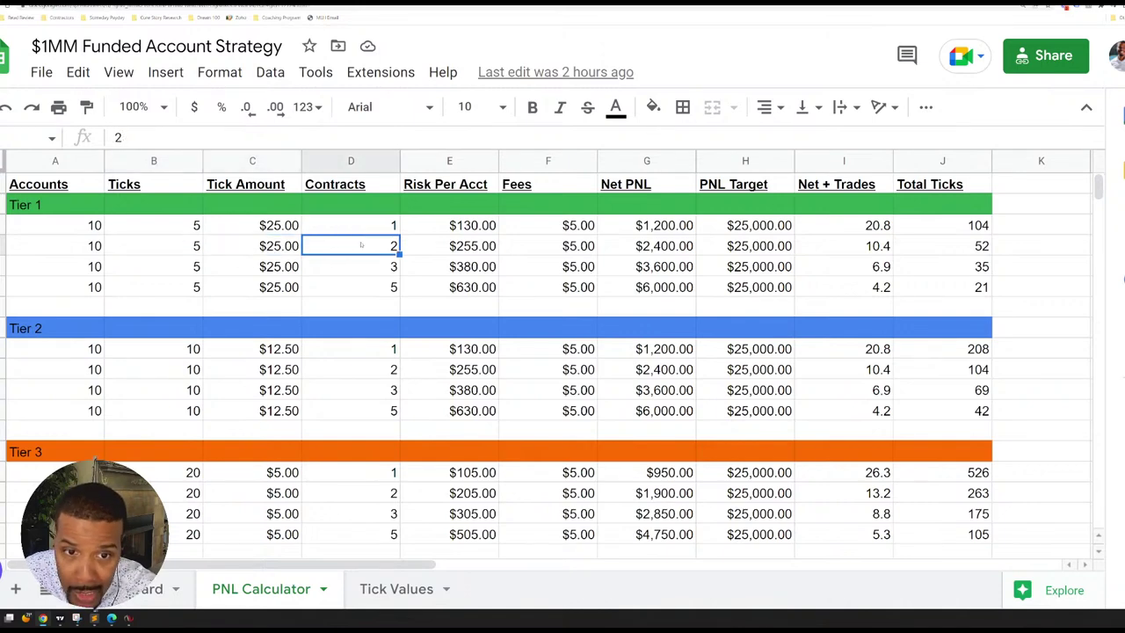
pyautogui.click(473, 246)
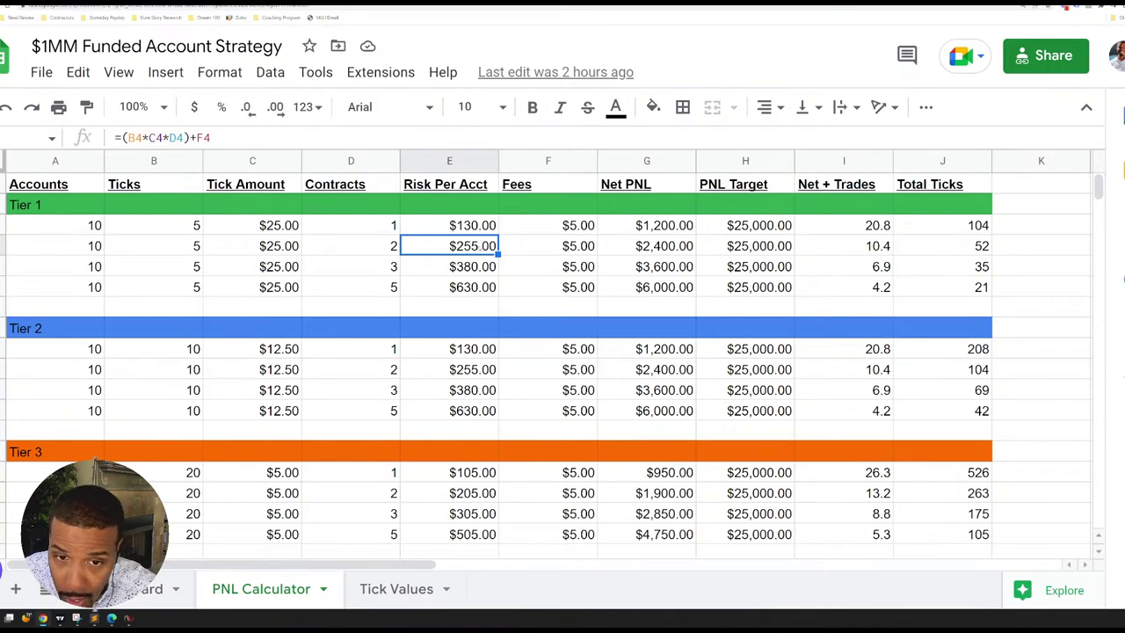
pyautogui.click(553, 246)
pyautogui.click(665, 248)
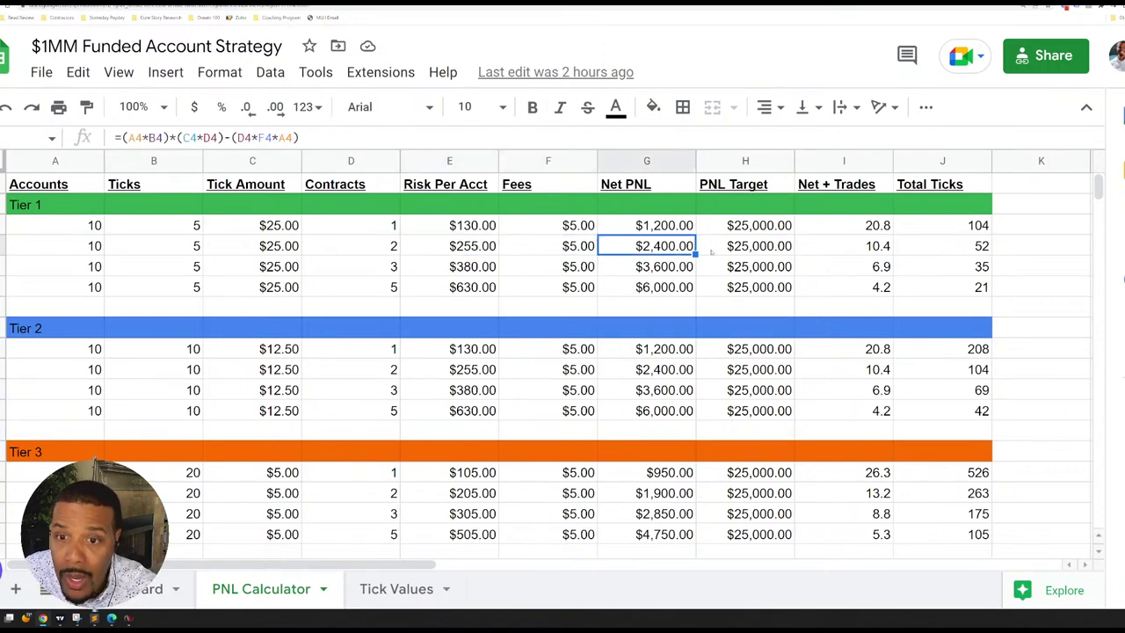
pyautogui.click(765, 248)
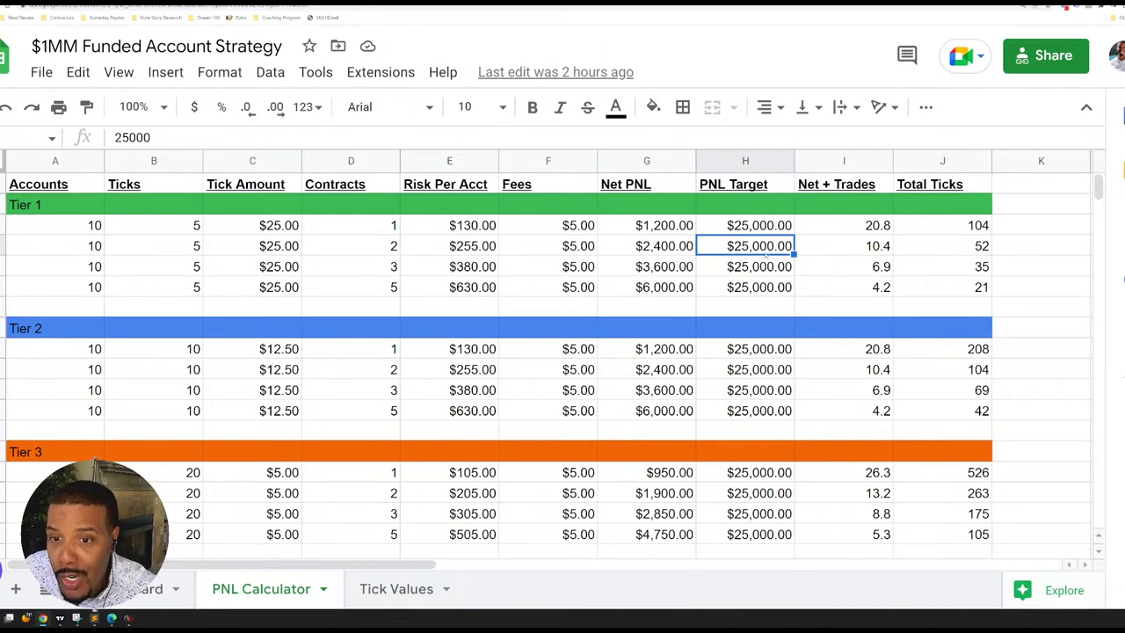
pyautogui.click(851, 250)
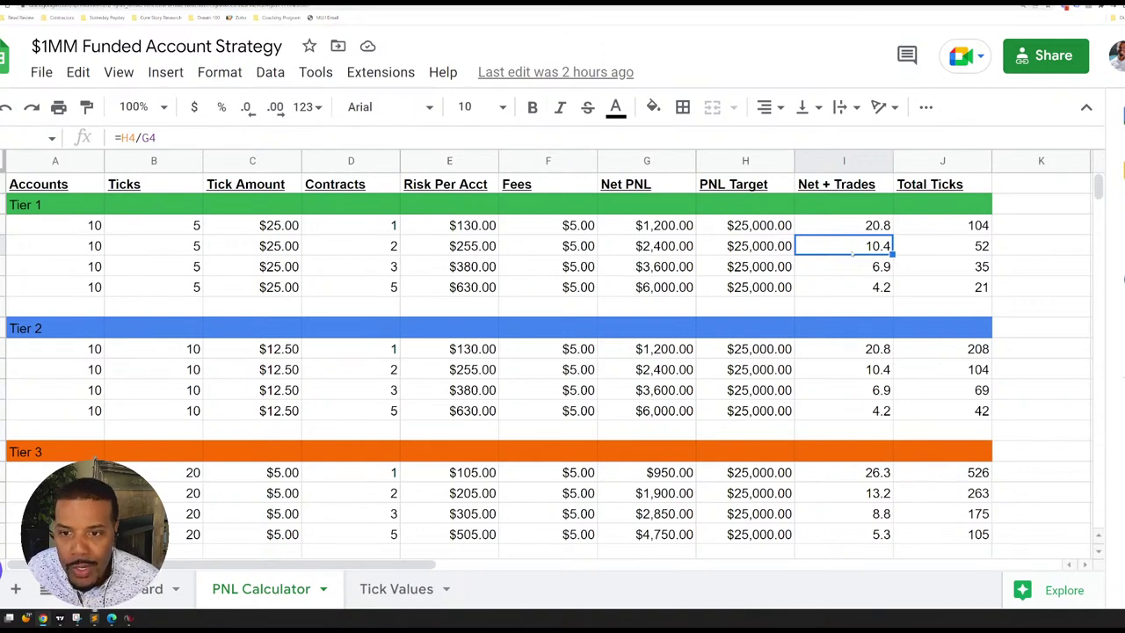
# - Set the PNL Target of the one-contract and two-contract Tier 1 rows to 10000
pyautogui.press('Left')
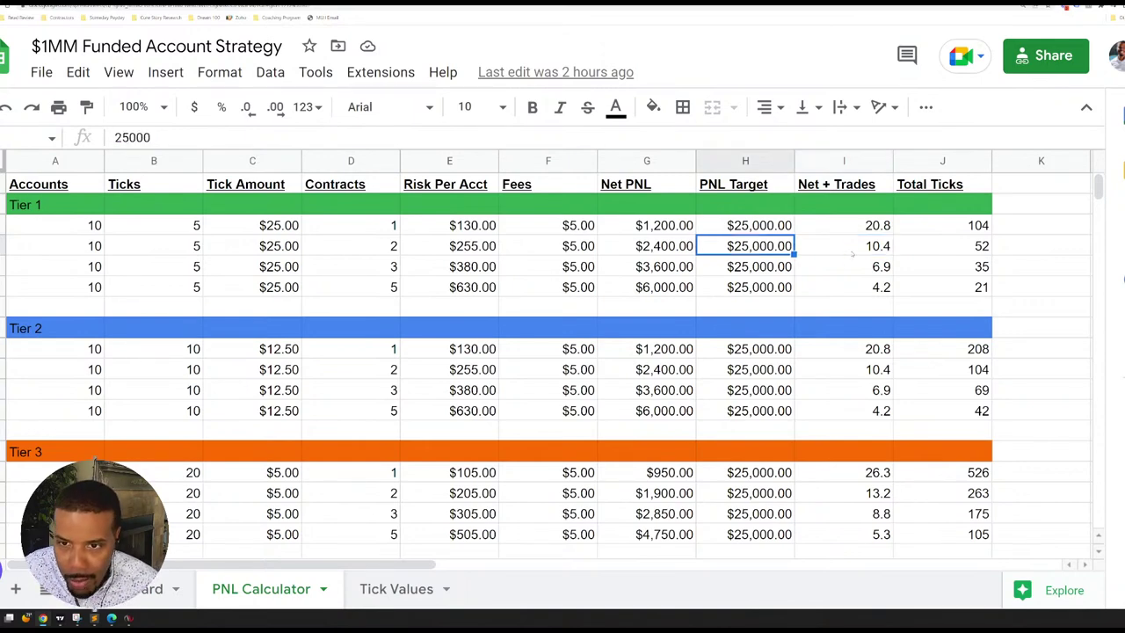
pyautogui.press('Up')
pyautogui.write('10,0000')
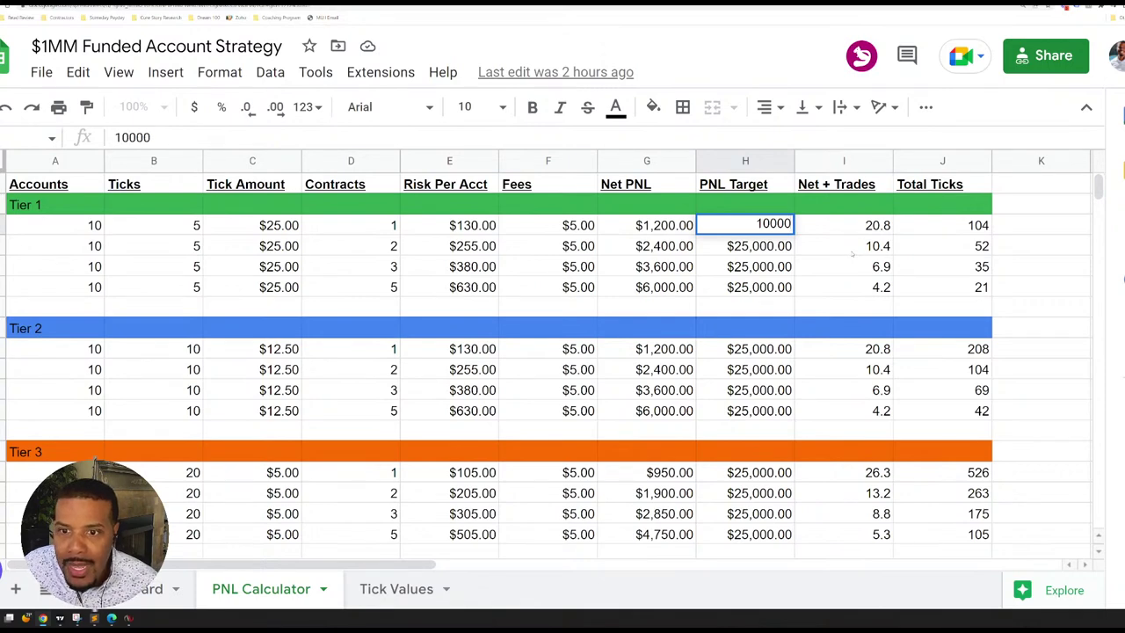
pyautogui.press('Return')
pyautogui.write('100,000')
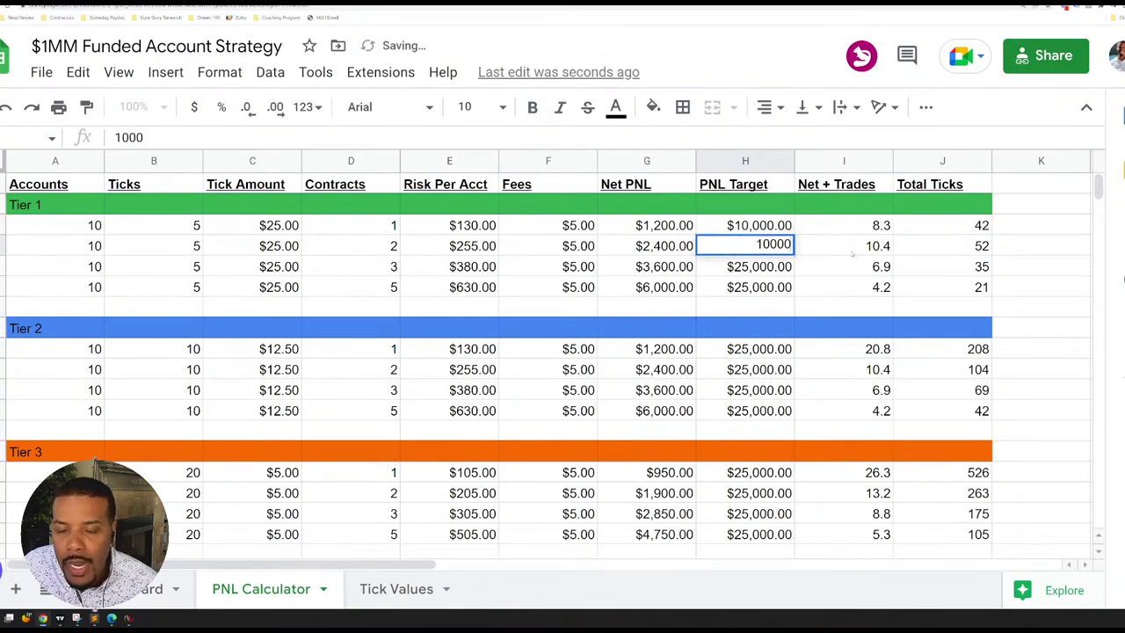
pyautogui.press('Return')
pyautogui.press('Up')
pyautogui.write('10000')
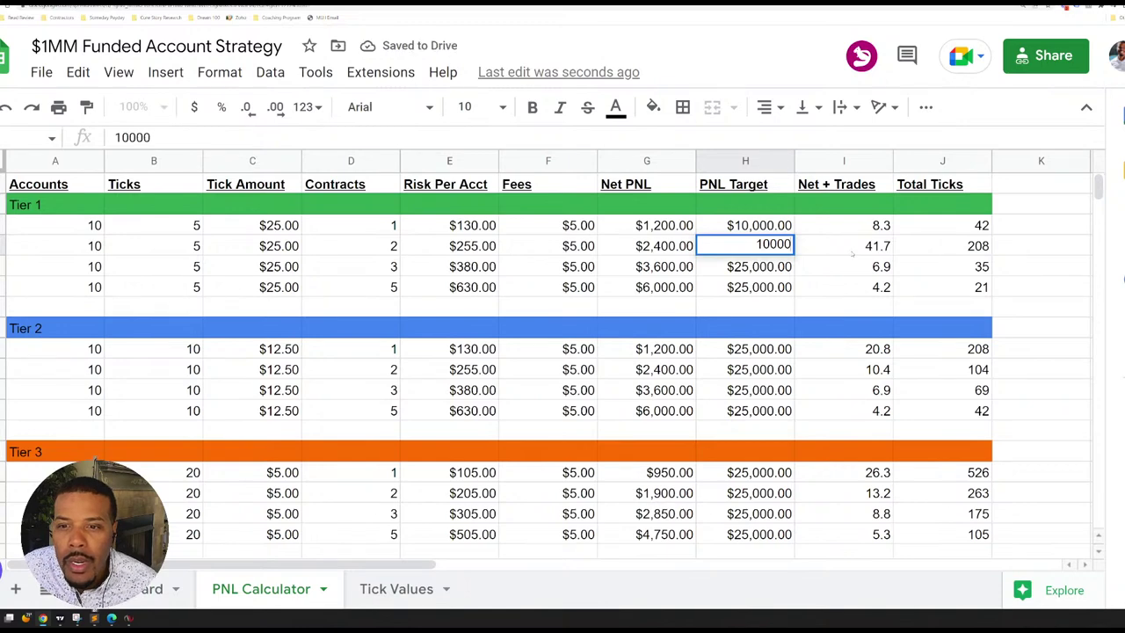
pyautogui.press('Return')
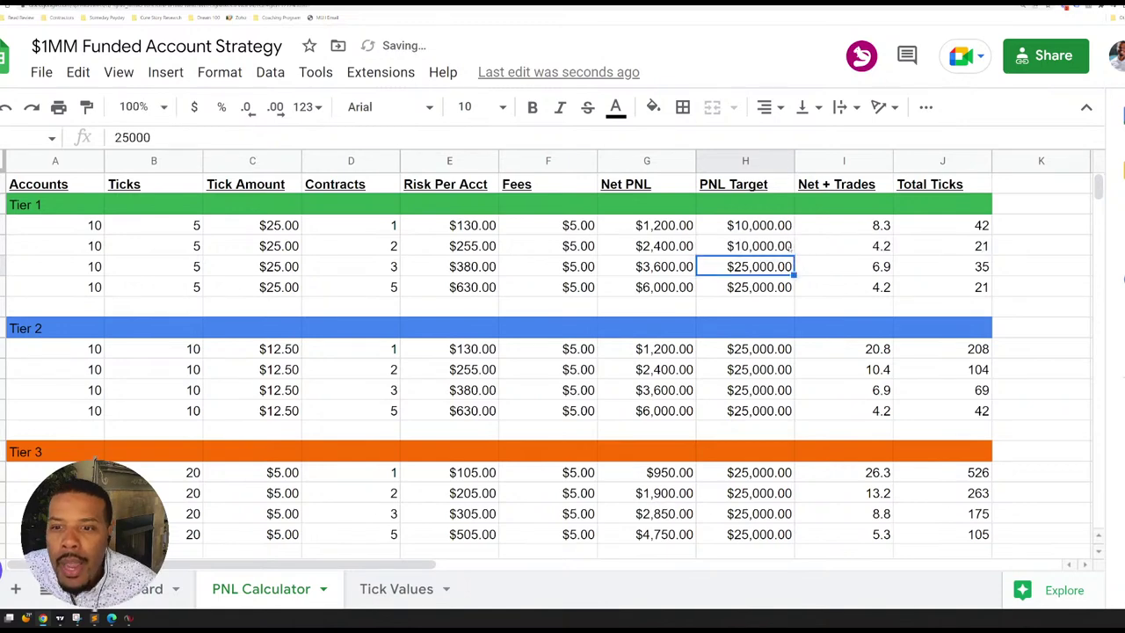
# - Fill the 10000 PNL Target down the remaining Tier 1 rows and check the two-contract row's risk and net trades
pyautogui.click(789, 247)
pyautogui.click(789, 258)
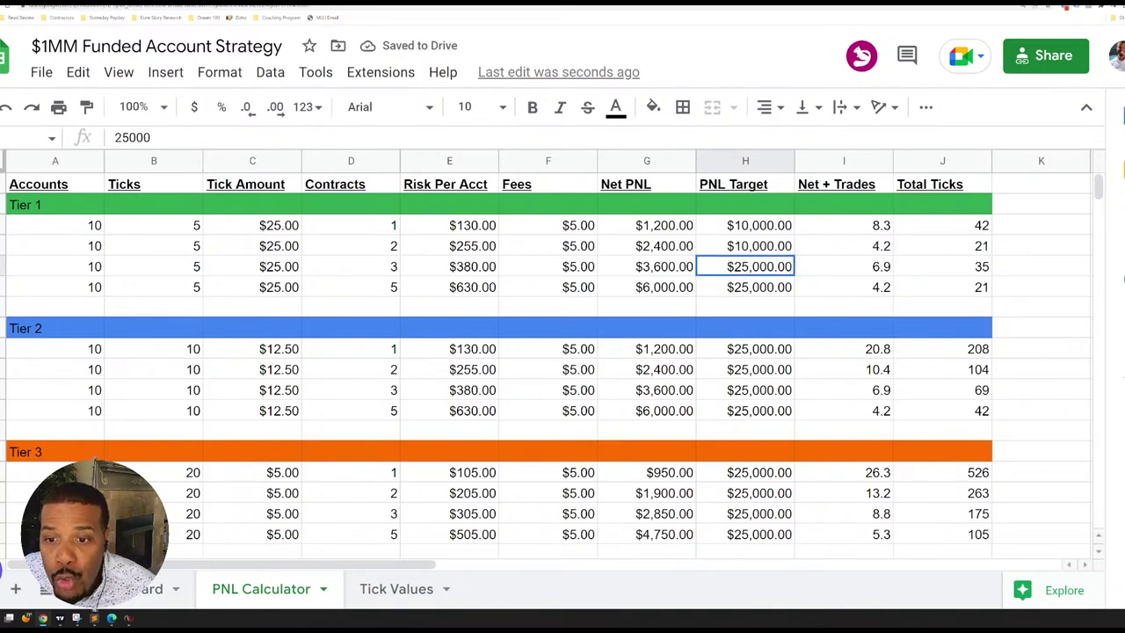
pyautogui.click(790, 249)
pyautogui.moveTo(794, 256); pyautogui.dragTo(793, 297)
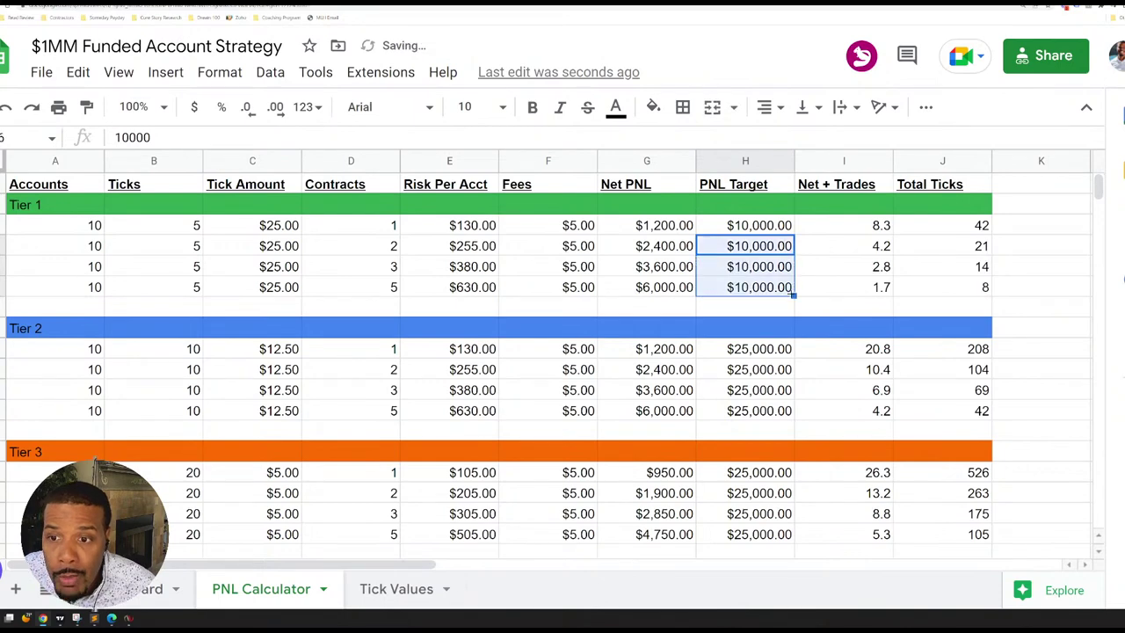
pyautogui.click(494, 253)
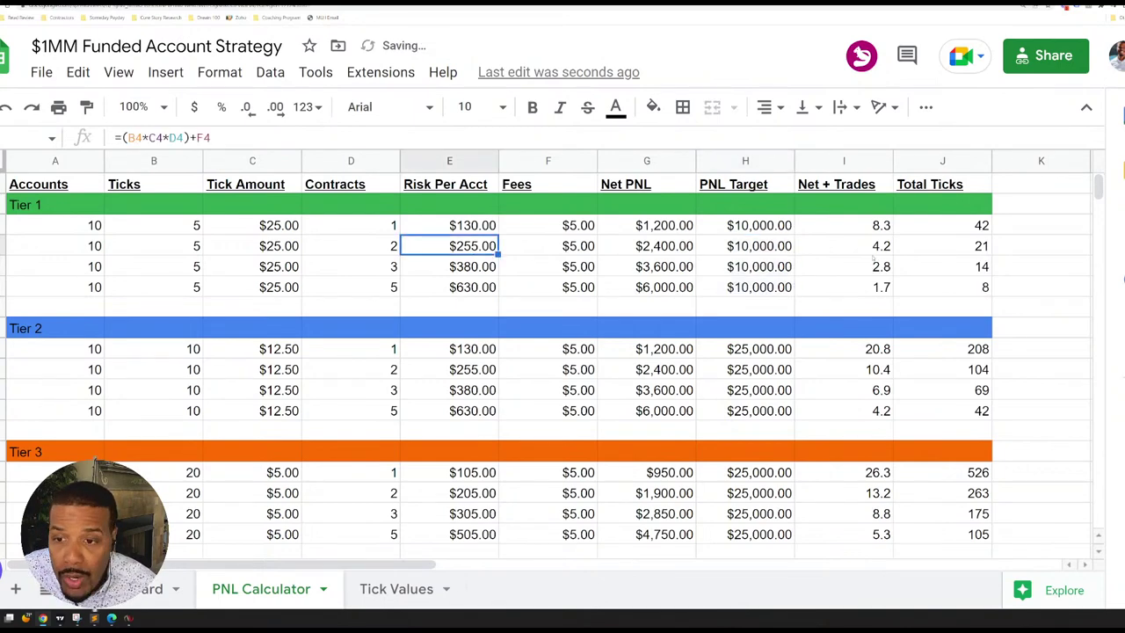
pyautogui.click(870, 249)
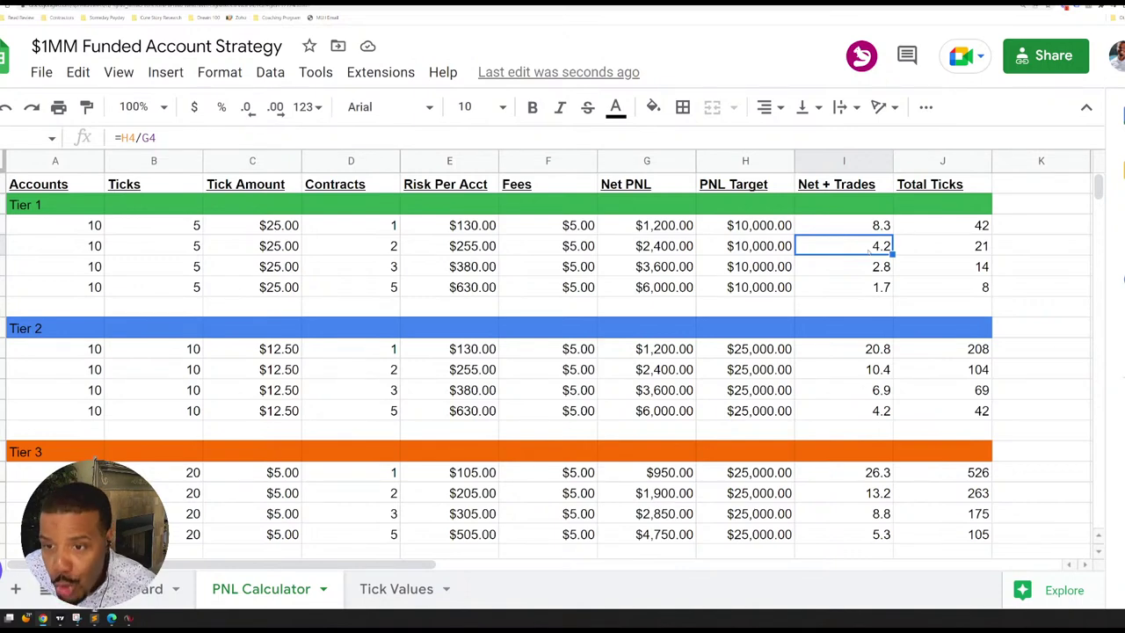
# - Set the PNL Target of the first Tier 1 row to 25000 and fill it down all four Tier 1 rows
pyautogui.click(737, 228)
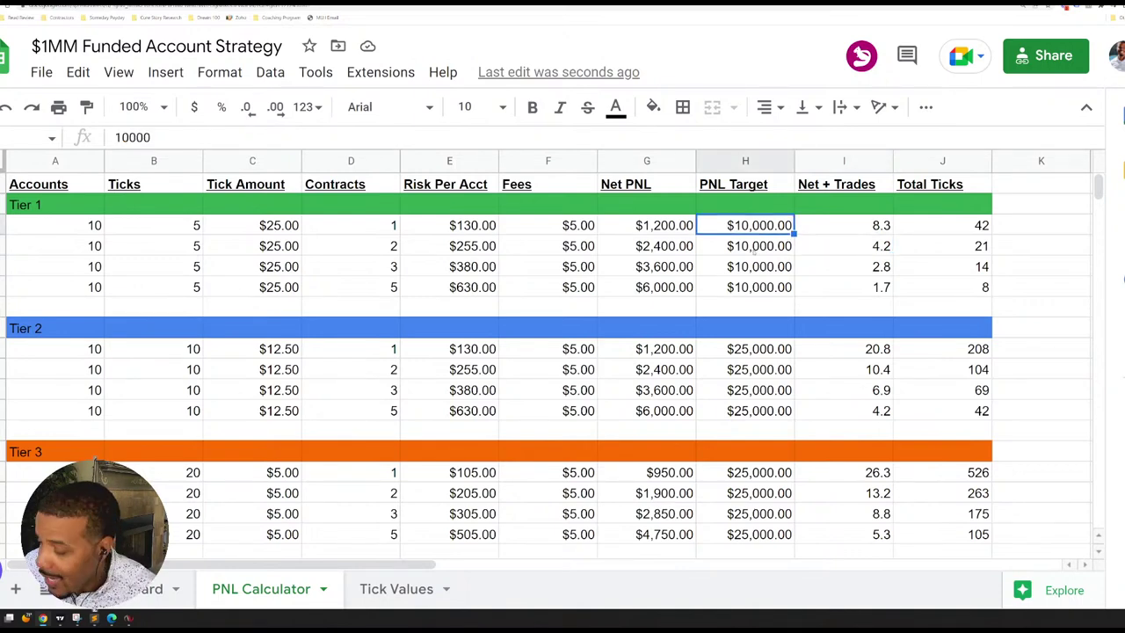
pyautogui.write('25000')
pyautogui.press('Return')
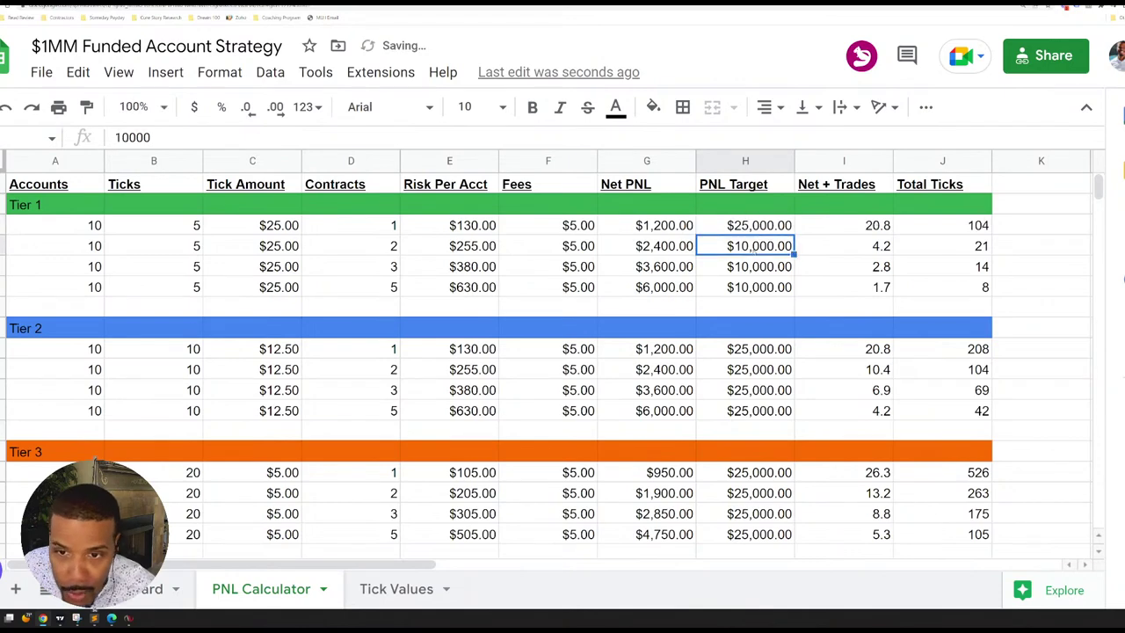
pyautogui.click(745, 225)
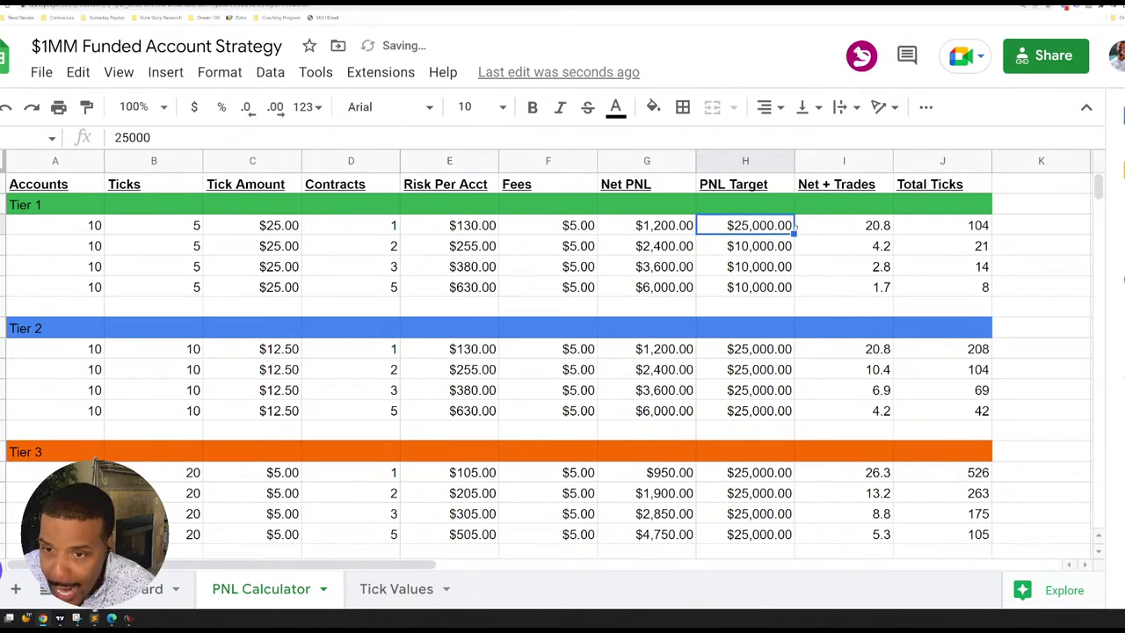
pyautogui.moveTo(794, 233); pyautogui.dragTo(791, 290)
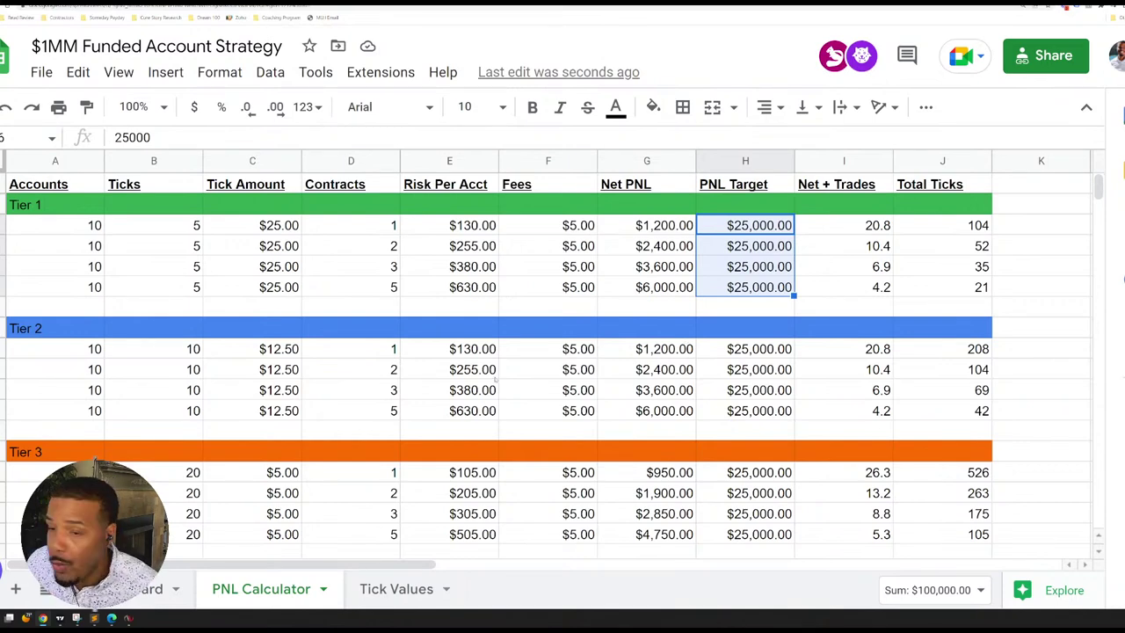
# - View the sheet with the Profit Target column, then review the two-contract Tier 1 row's risk, target and net trades on PNL Calculator
pyautogui.click(148, 589)
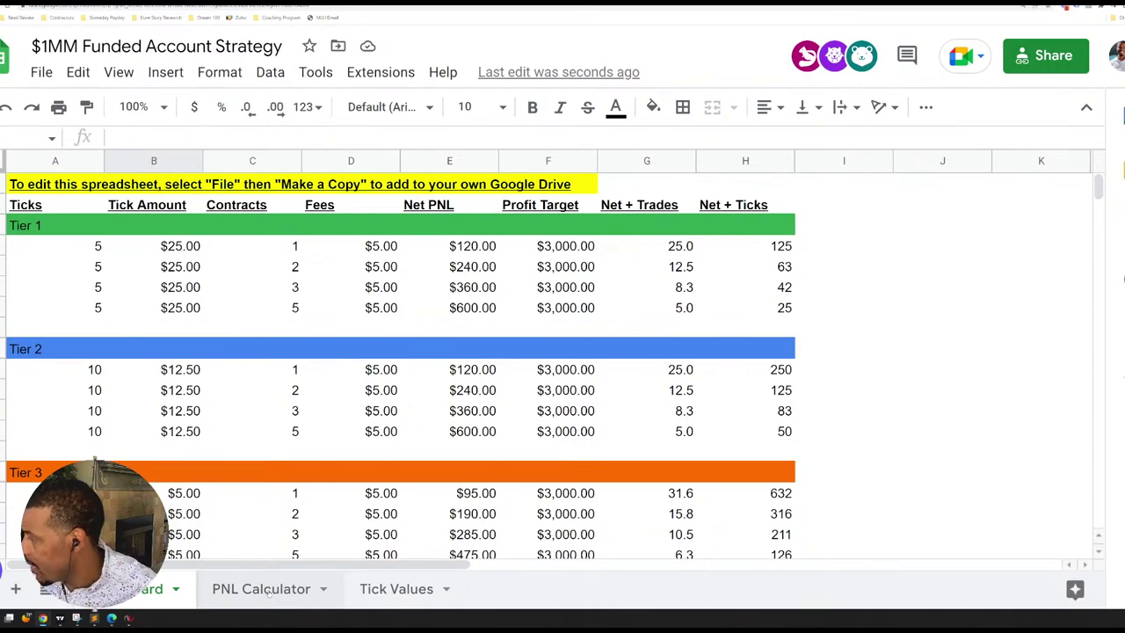
pyautogui.click(261, 589)
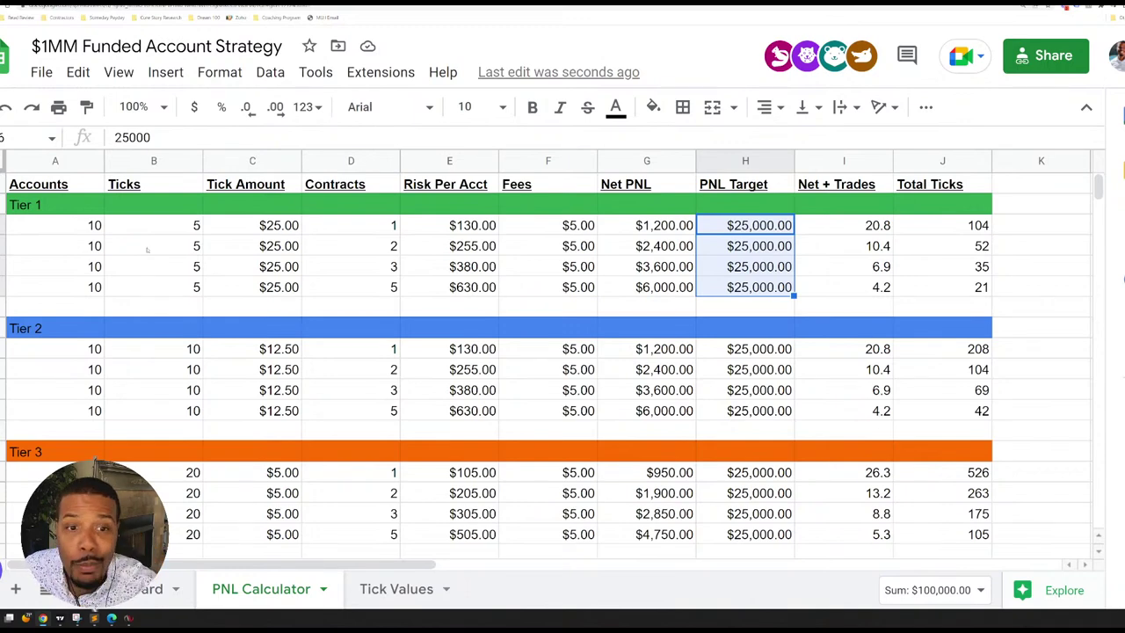
pyautogui.click(450, 246)
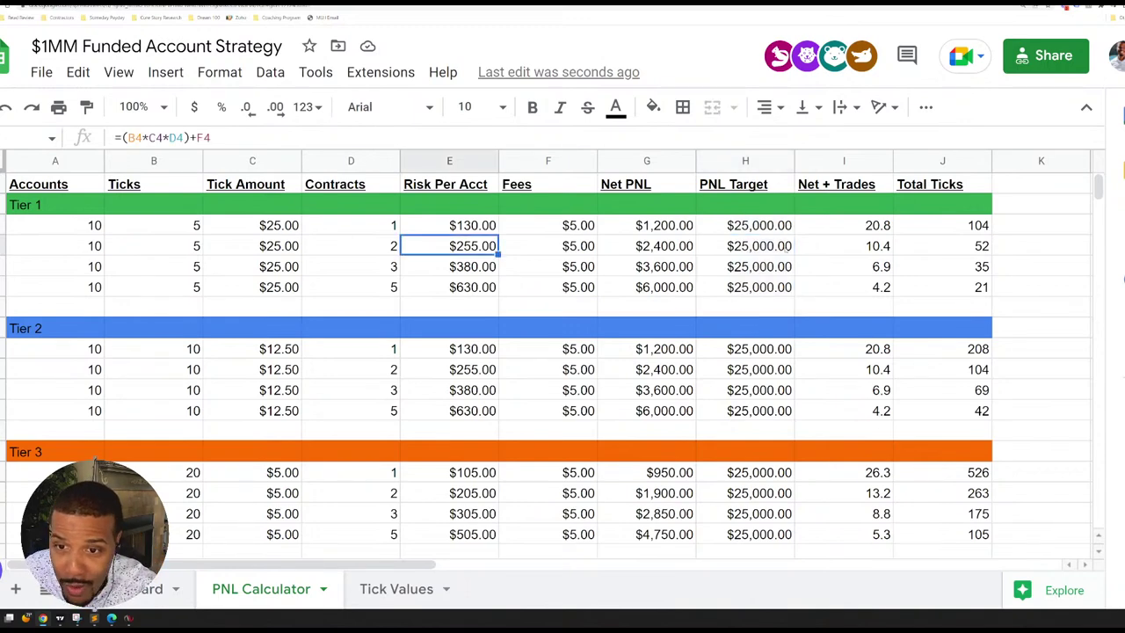
pyautogui.moveTo(758, 246); pyautogui.dragTo(758, 226)
pyautogui.click(758, 246)
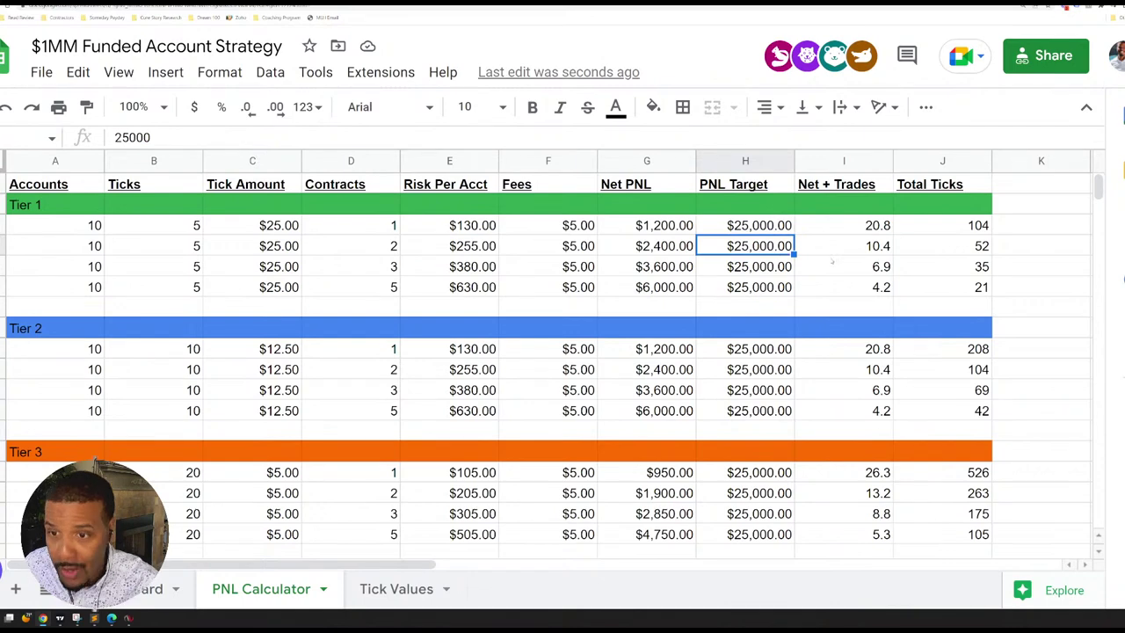
pyautogui.click(845, 247)
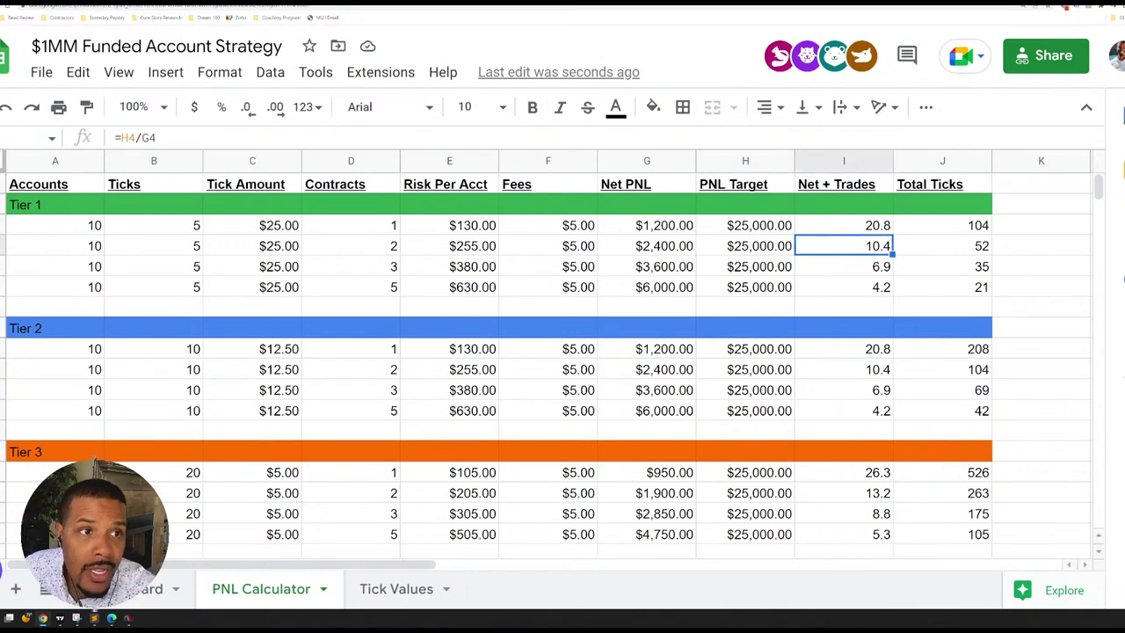
# - Switch to the $1MM Funded Account Live Workshop presentation, present it from the Establish A Formula slide and advance to Client Results
pyautogui.hotkey('ctrl', 'Tab')
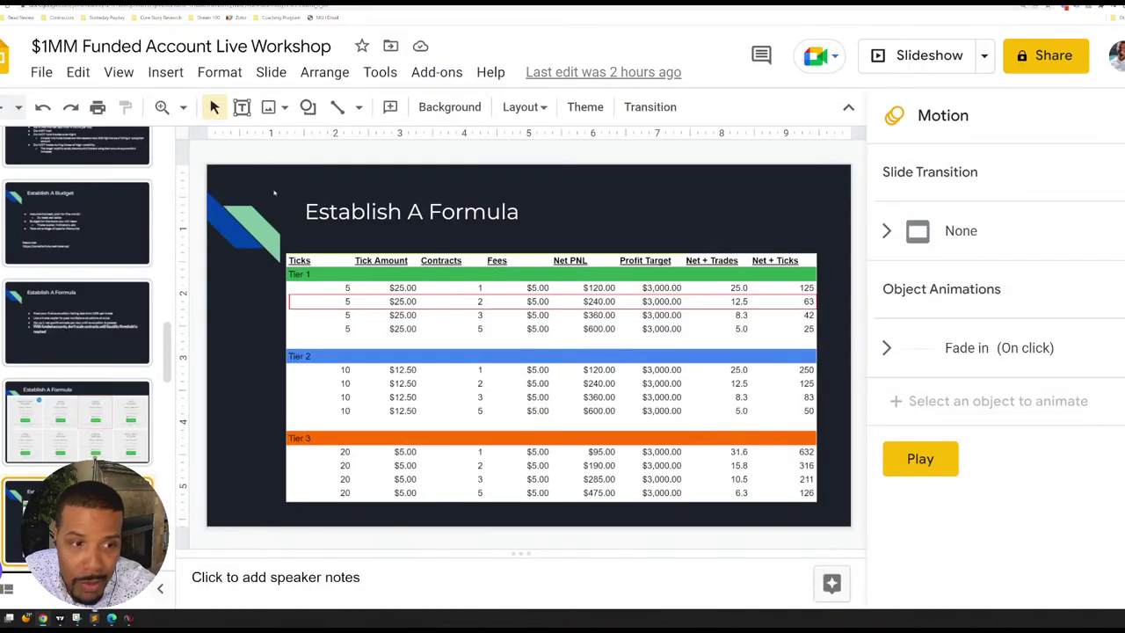
pyautogui.click(888, 58)
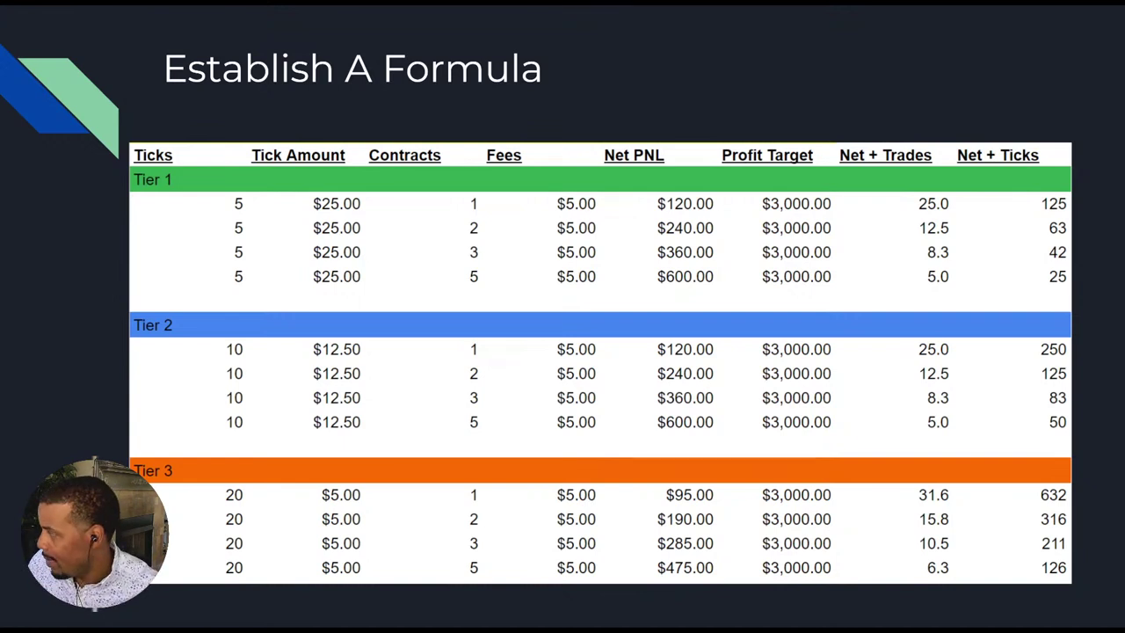
pyautogui.press('Right')
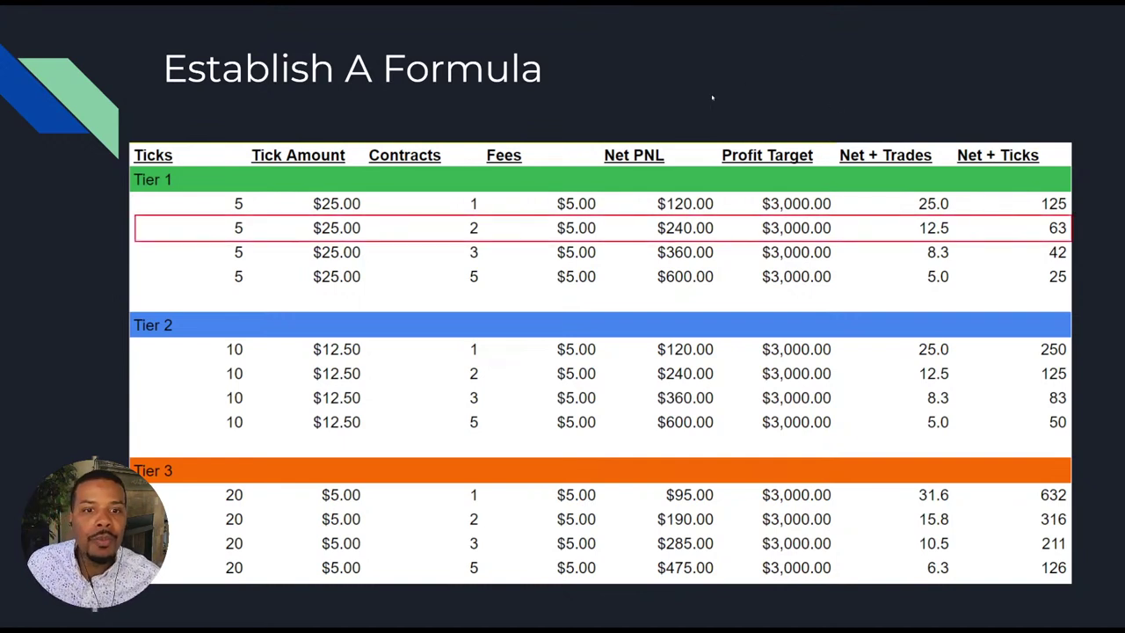
pyautogui.press('Right')
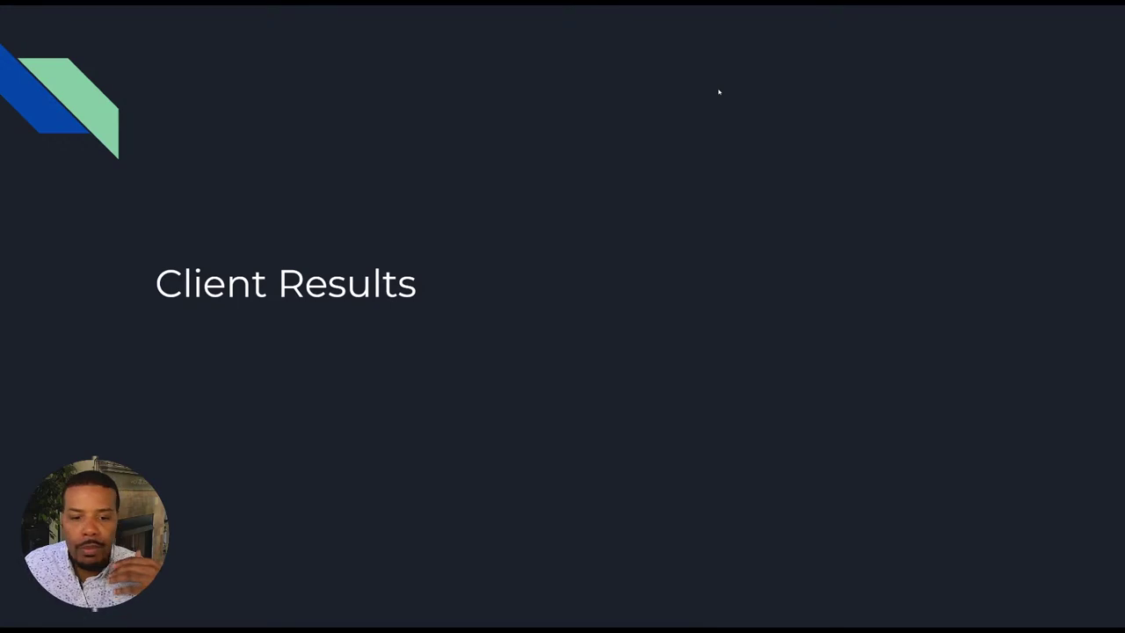